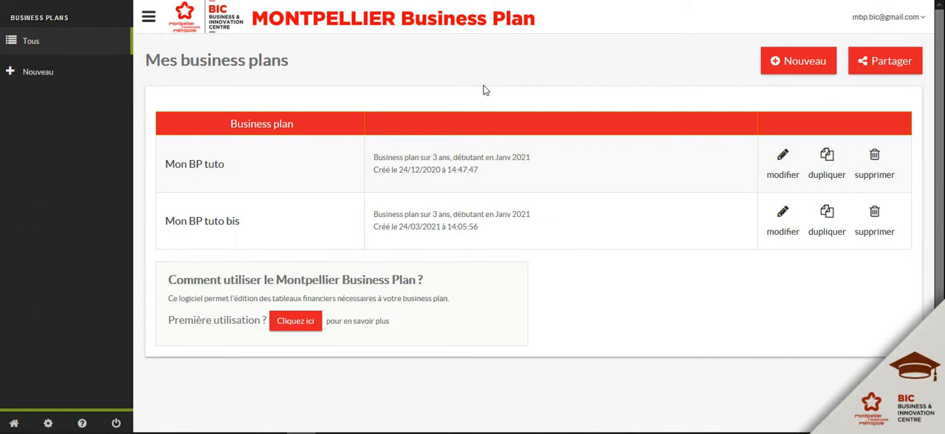
- Open the sales section of the Mon BP tuto bis plan and review the settings of "produit à l'unité"
left_click(222, 226)
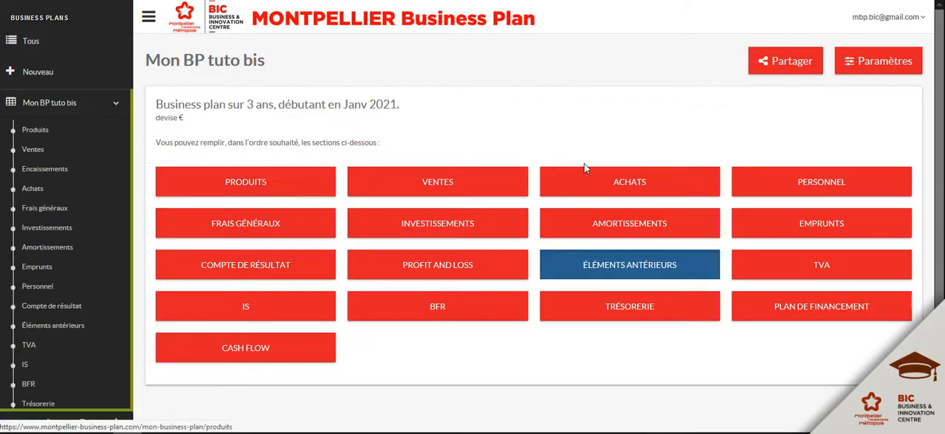
left_click(431, 187)
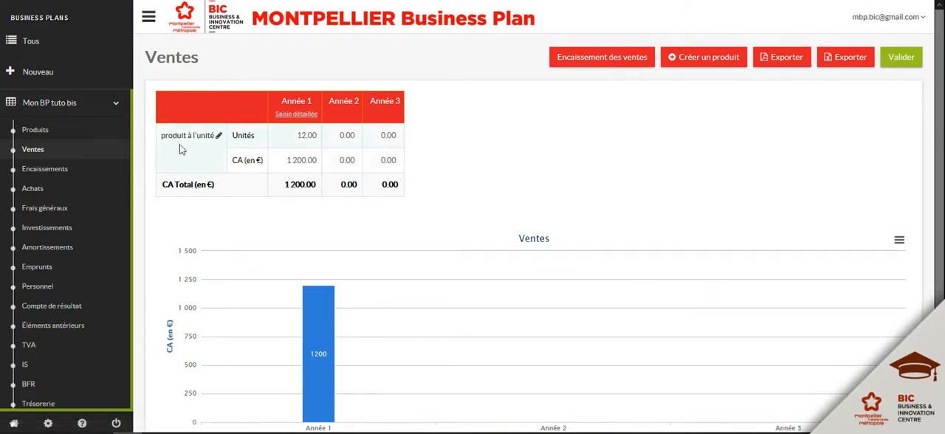
left_click(219, 138)
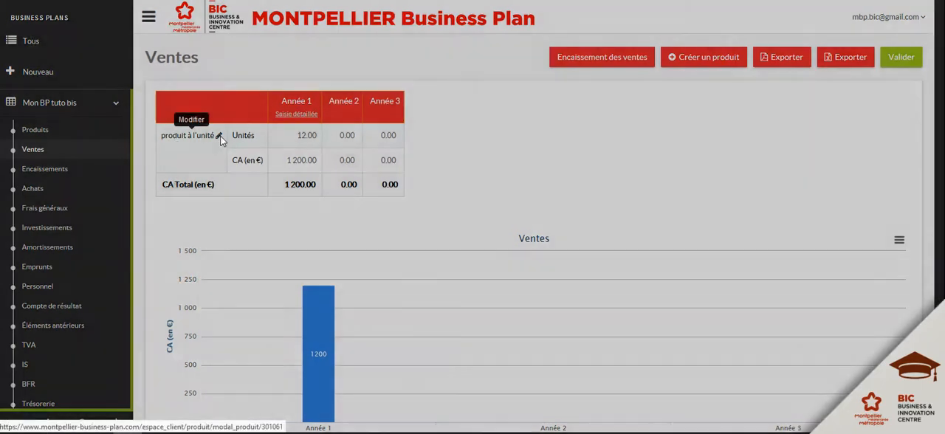
scroll(578, 138, "down", 3)
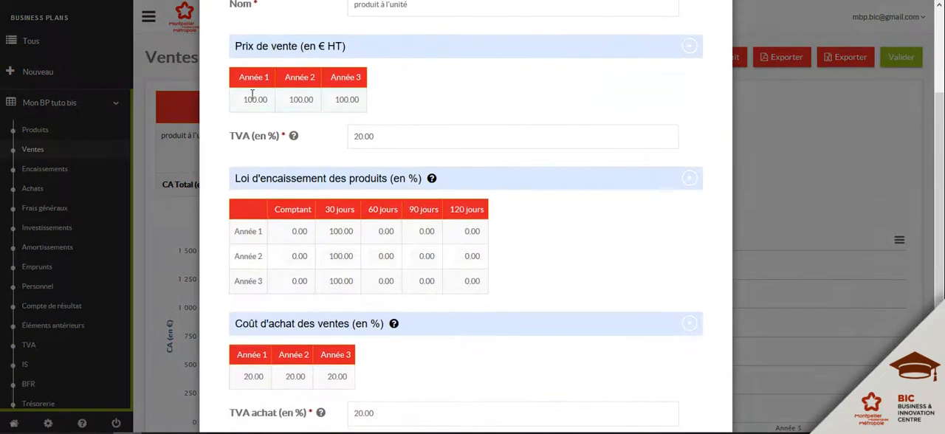
scroll(554, 82, "down", 3)
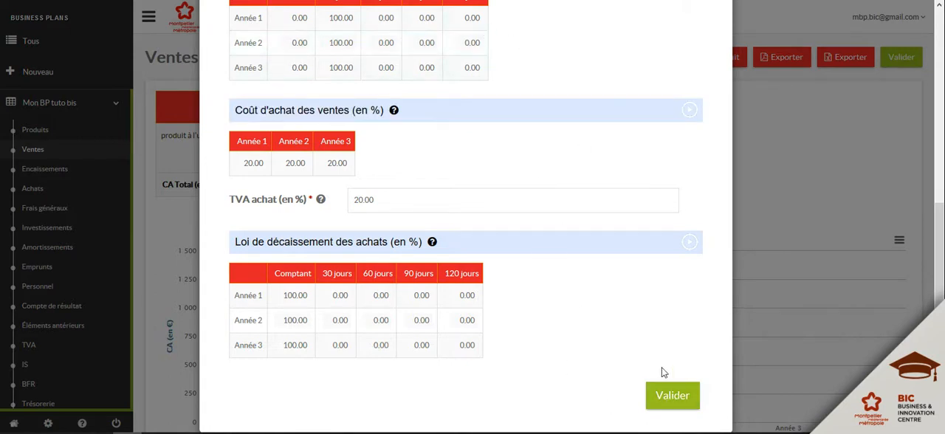
left_click(672, 397)
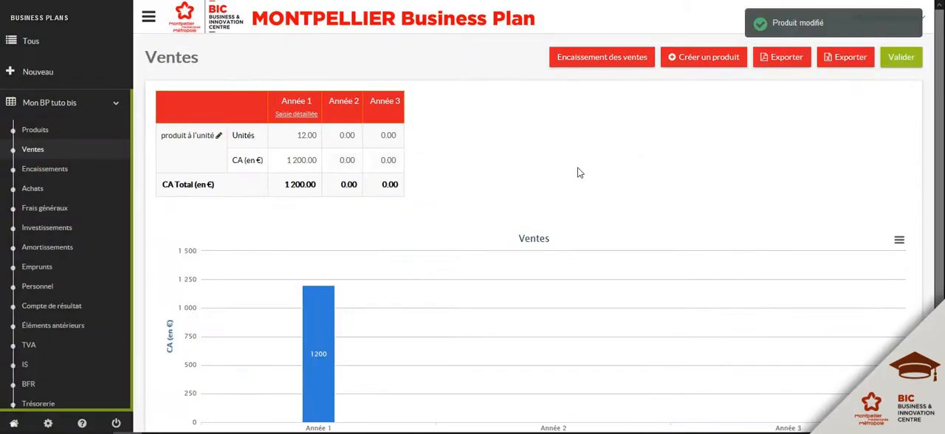
- View the month-by-month Année 1 details of the sales and of the purchase costs on sales
left_click(295, 113)
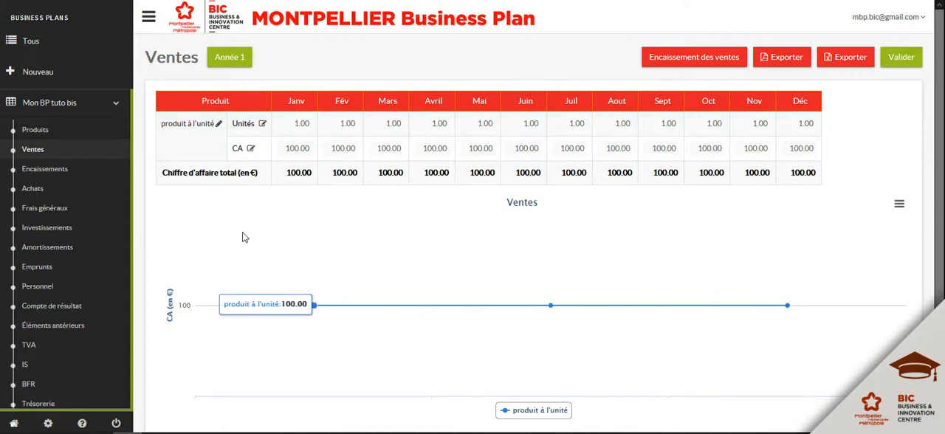
left_click(31, 191)
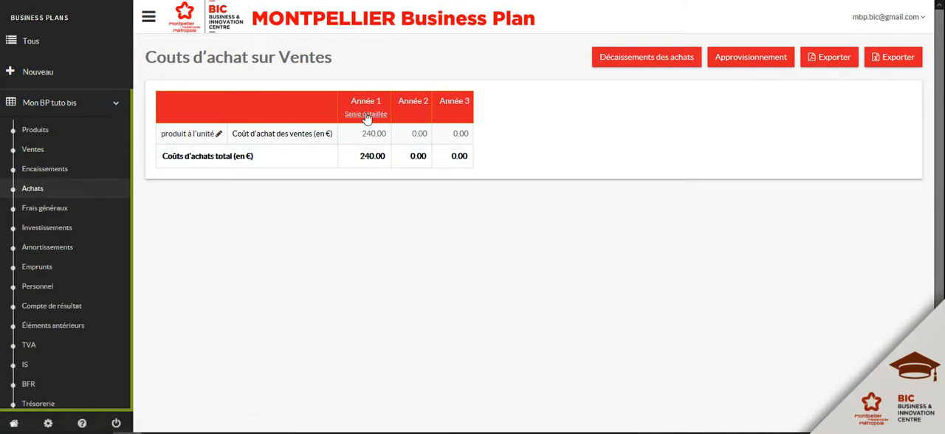
left_click(365, 115)
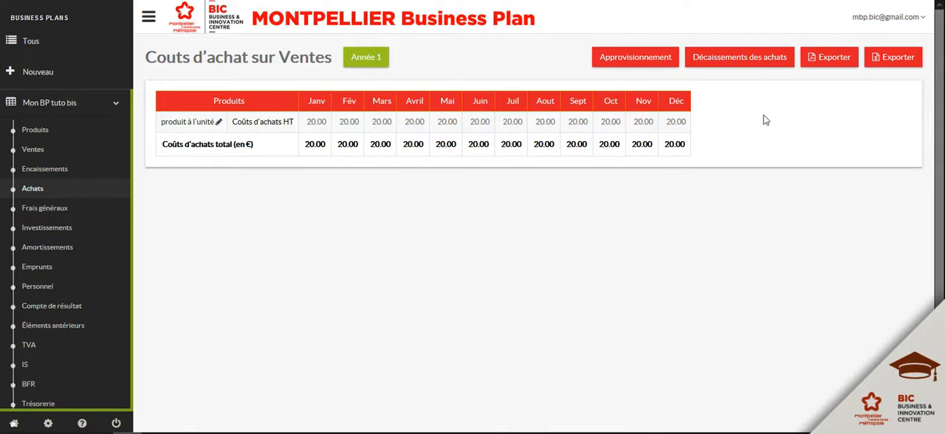
- Switch the Année 1 supply stock policy to Personnalisé and save an initial stock of 100 for "produit à l'unité"
left_click(641, 65)
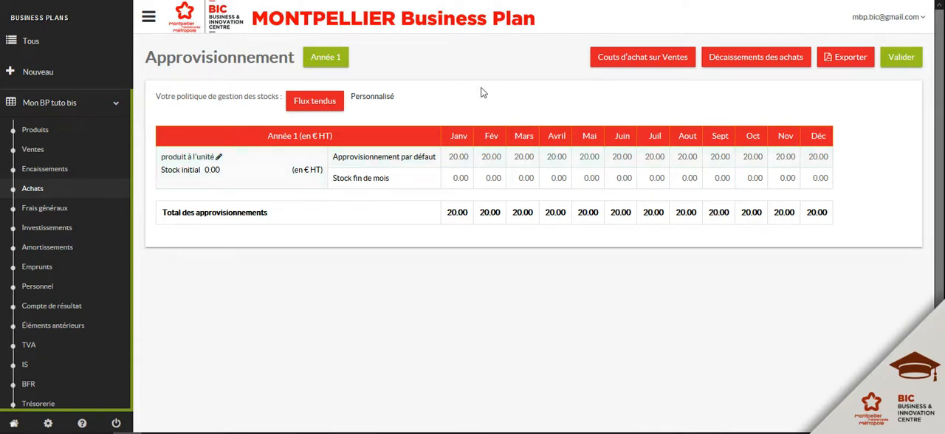
left_click(376, 101)
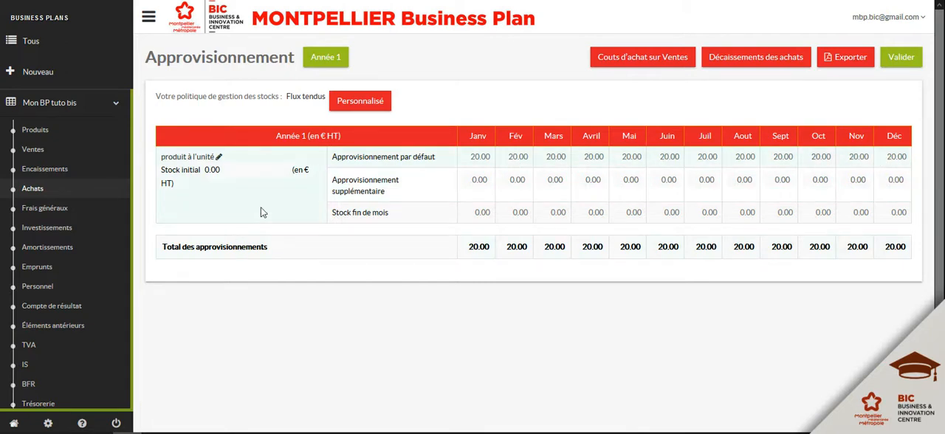
left_click(235, 176)
type("100")
left_click(282, 213)
left_click(901, 59)
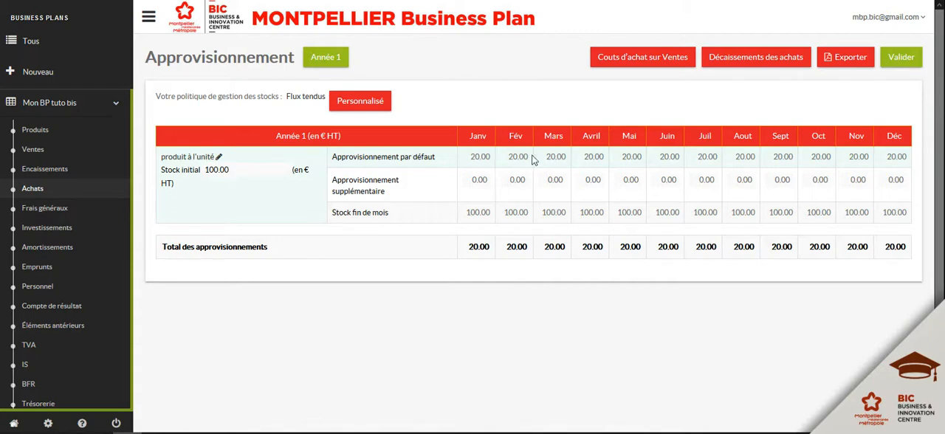
- Set the additional supply of "produit à l'unité" to -20 for each month from January to May and save
left_click(480, 180)
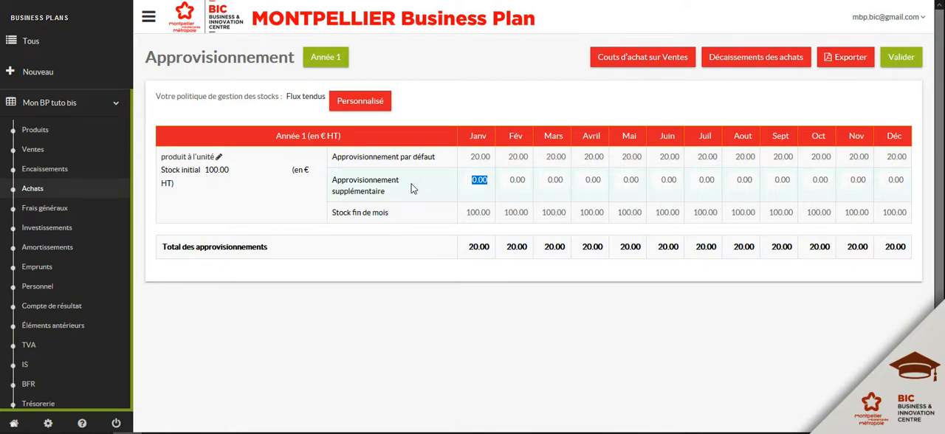
key("BackSpace")
type("-20")
key("Tab")
type("-20")
key("Tab")
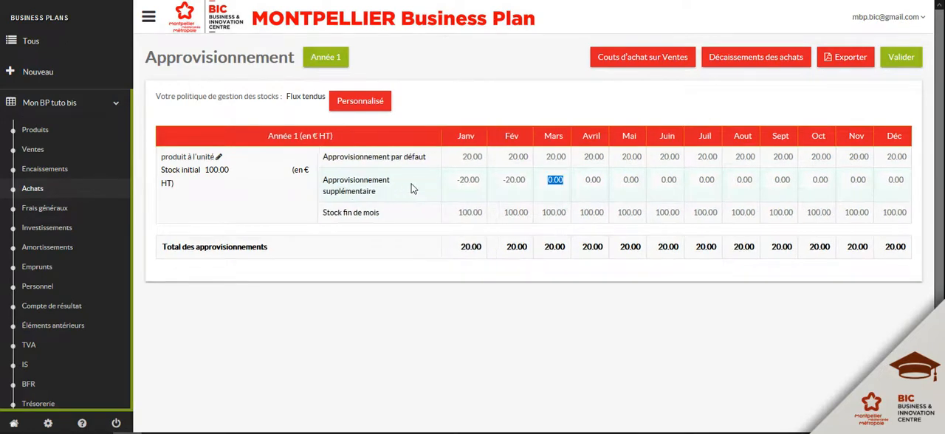
type("-20")
key("Tab")
type("-20")
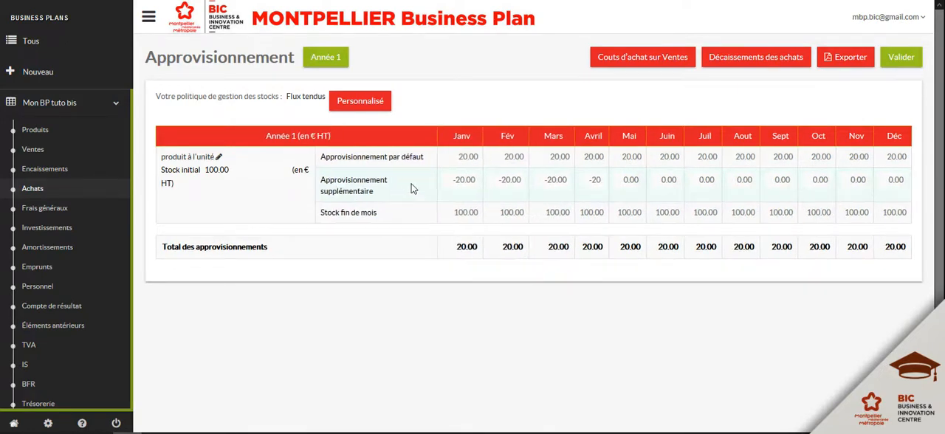
key("Tab")
type("-20")
key("Tab")
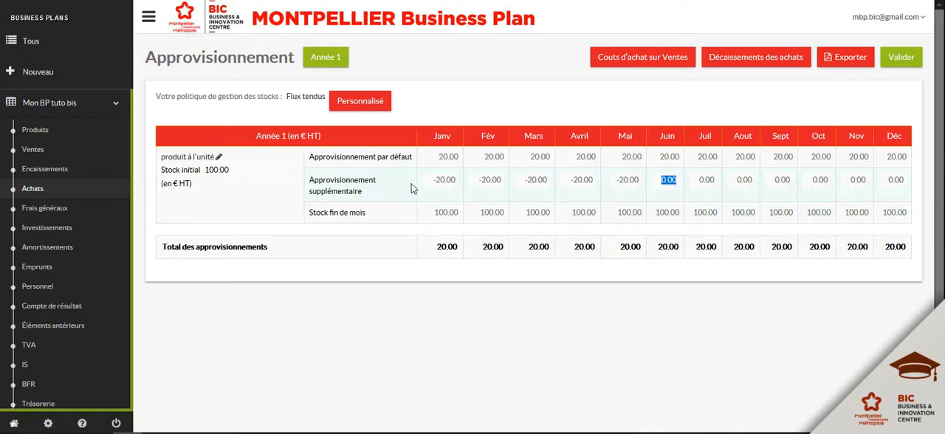
left_click(902, 58)
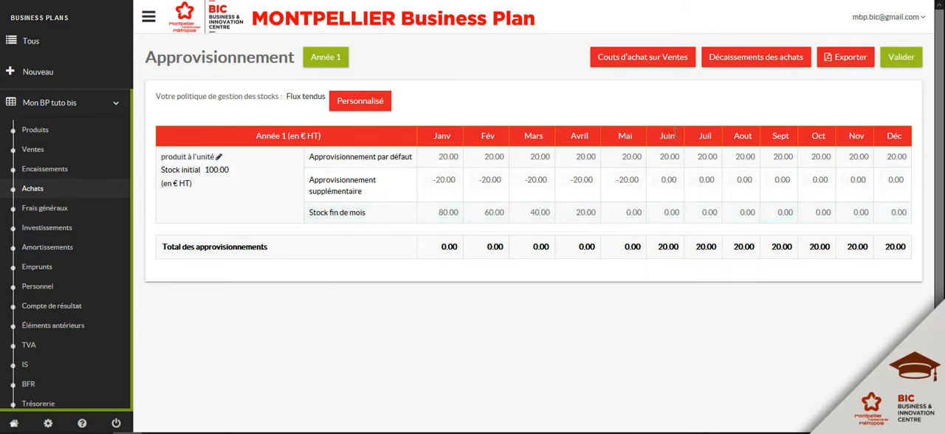
- Set the June additional supply of "produit à l'unité" to 80 and save the supply table
double_click(669, 181)
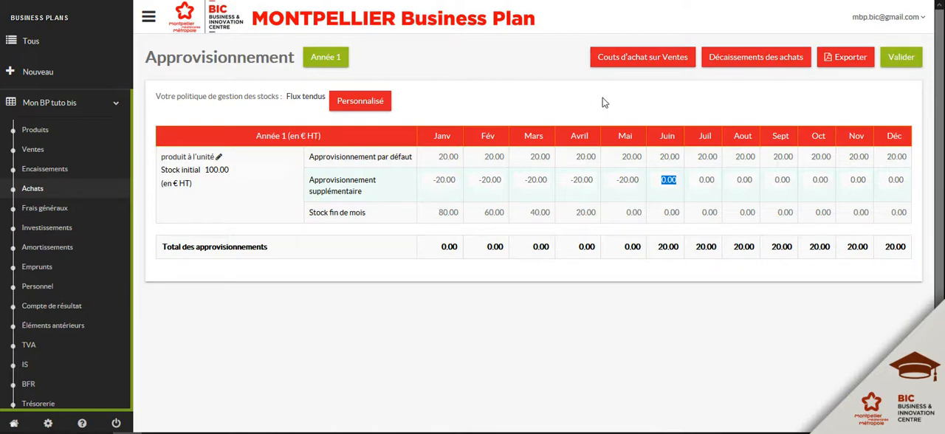
type("80")
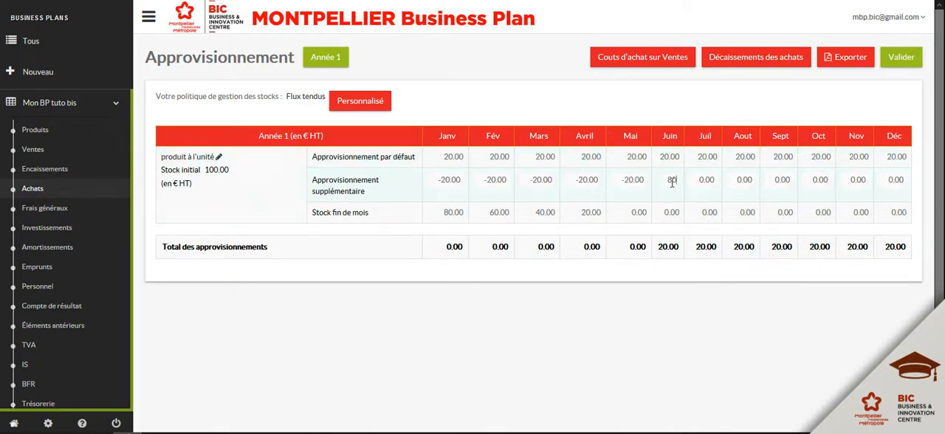
left_click(703, 112)
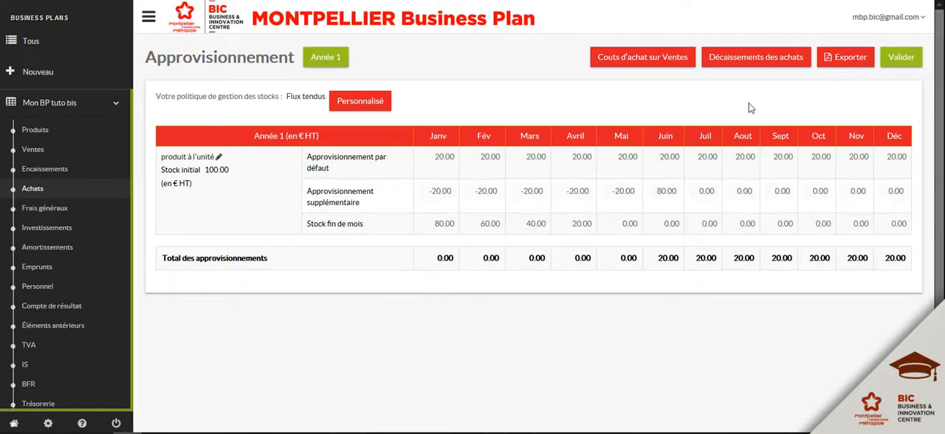
left_click(903, 59)
- Set the additional supply of "produit à l'unité" to -20 for each month from July to October
left_click(705, 192)
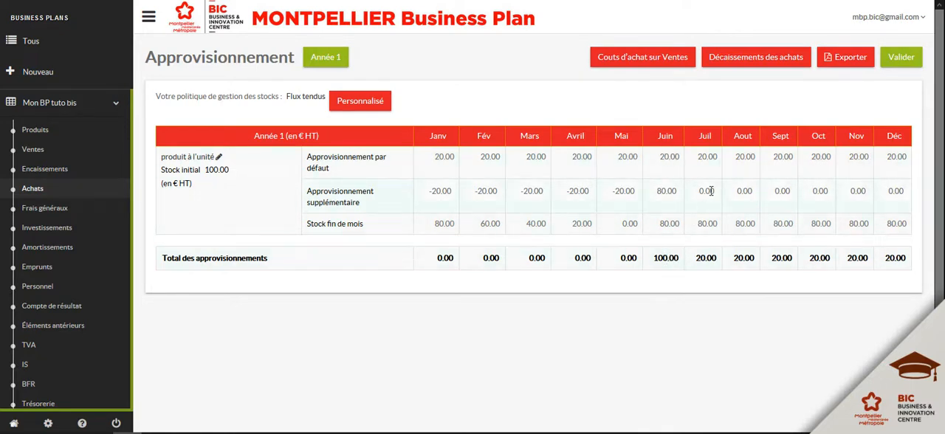
type("-20")
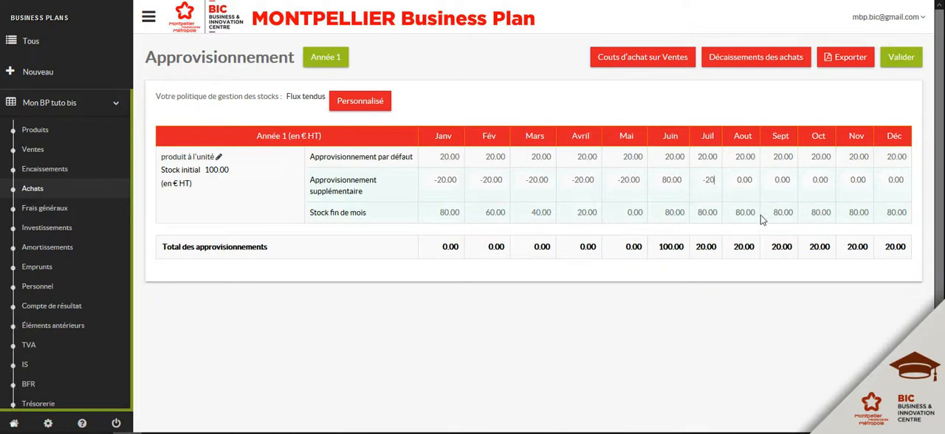
key("Tab")
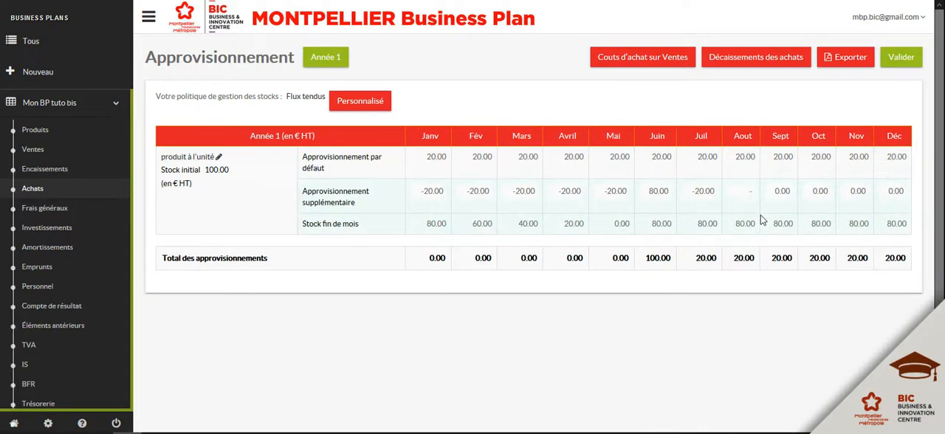
type("-20")
key("Tab")
type("-20")
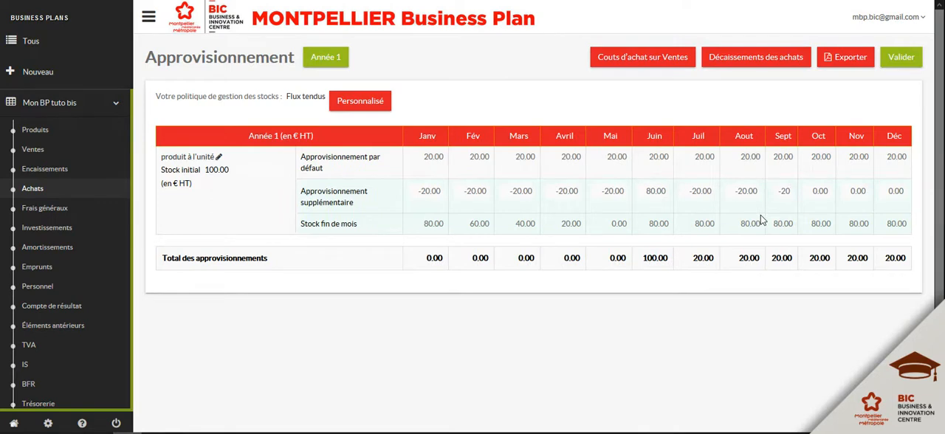
key("Tab")
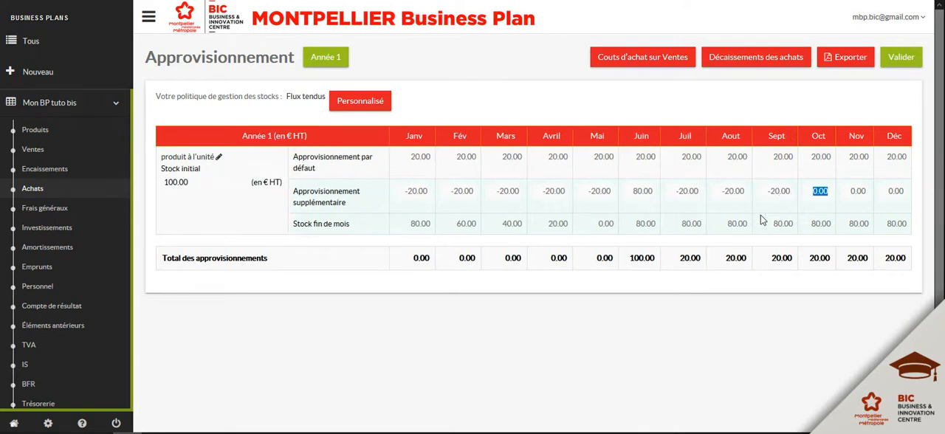
type("-")
type("20")
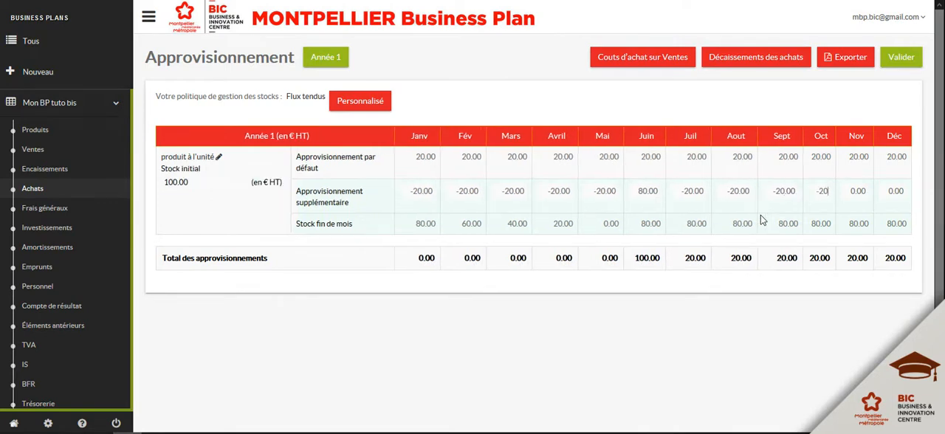
key("Tab")
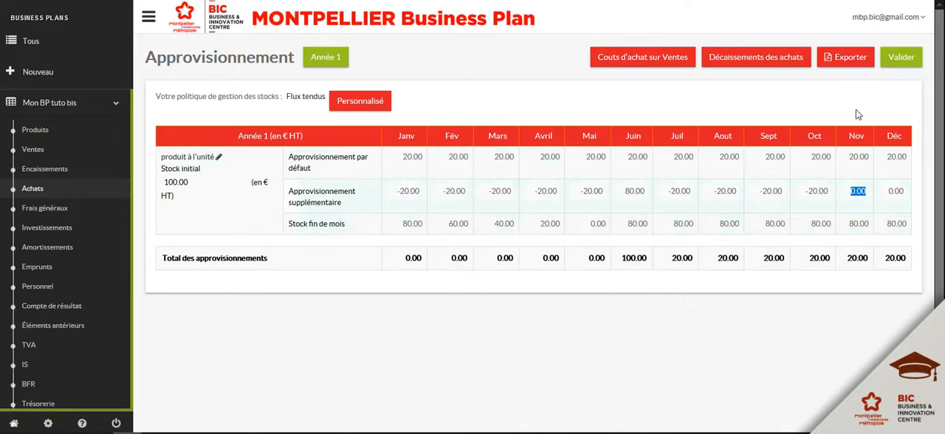
- Set the additional supply to 80 for November and -20 for December, and save the supply table
type("80")
key("Tab")
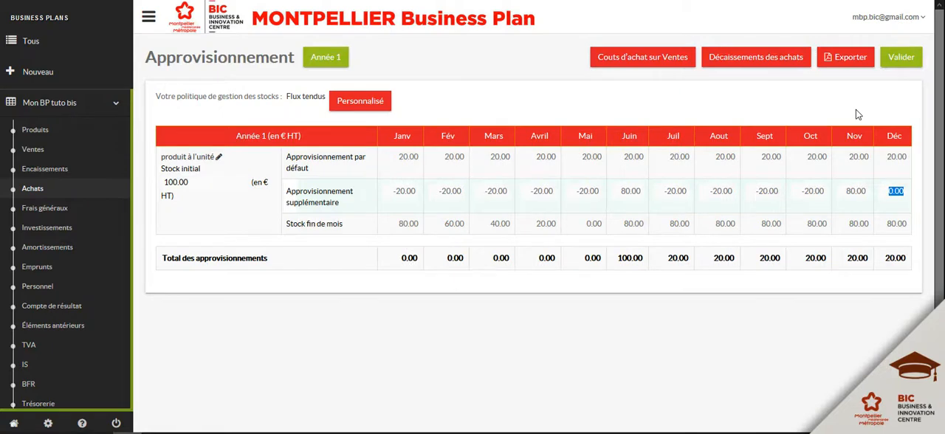
type("-20")
key("Tab")
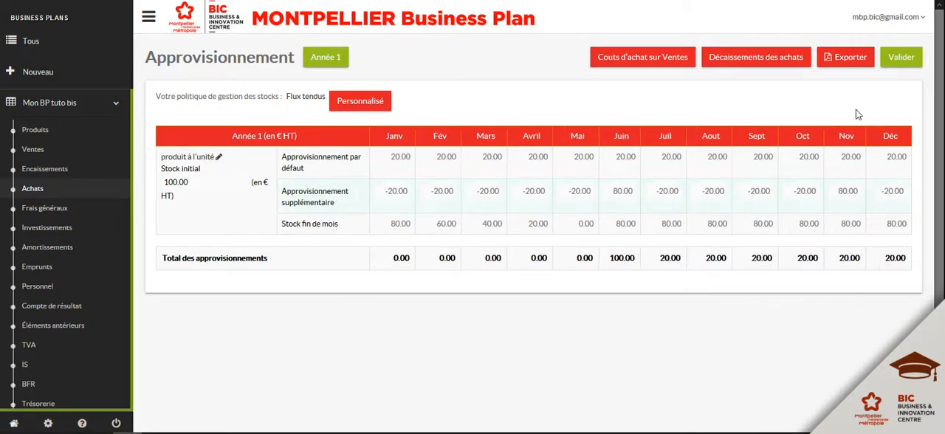
left_click(914, 66)
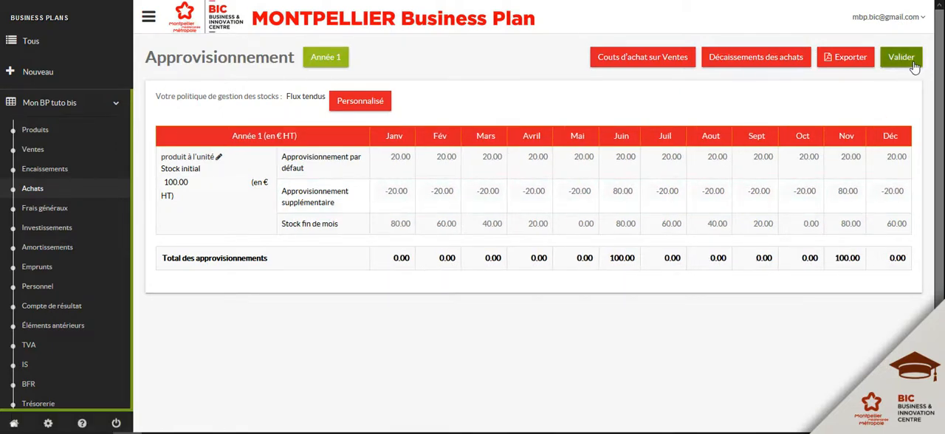